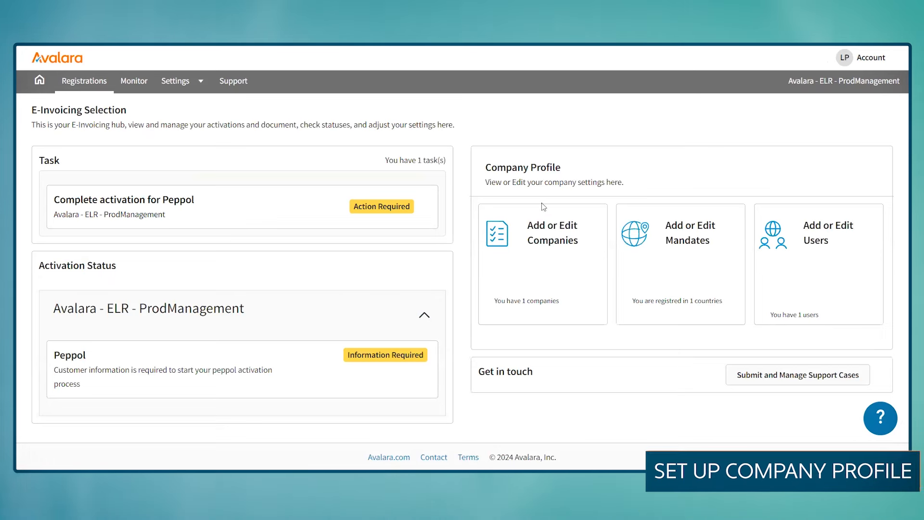
Step: Start adding a new company named IsraelEntity1 with Israel as the country of its primary business address
click(557, 229)
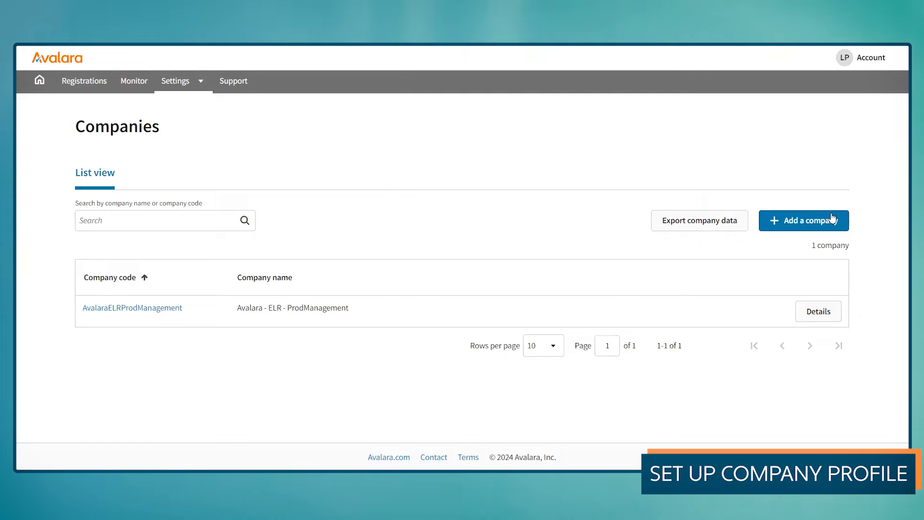
click(833, 218)
click(209, 256)
text(IsraelEntity1)
click(457, 258)
text(isr)
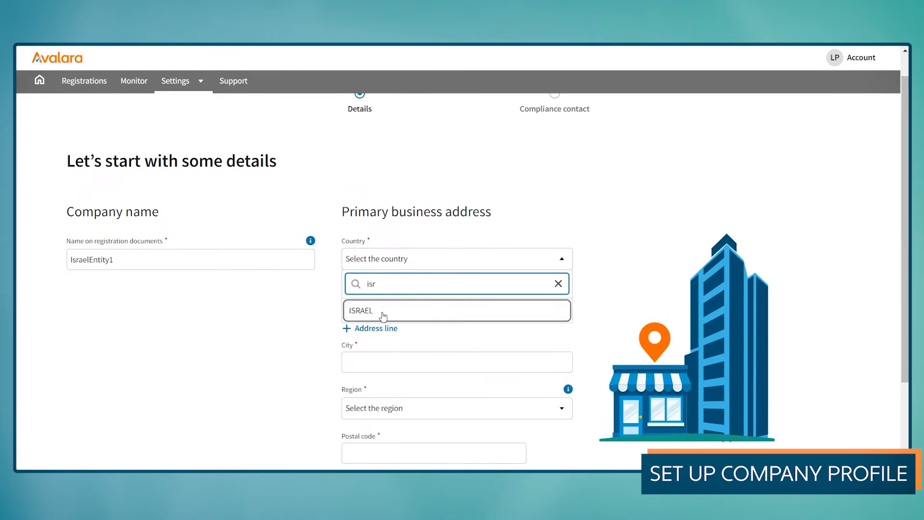
click(380, 312)
Step: Complete IsraelEntity1's address, city, region and postal code, fill in the compliance contact's details, and save the company
scroll(896, 262, down, 1)
scroll(897, 262, down, 1)
click(382, 239)
click(438, 268)
click(424, 298)
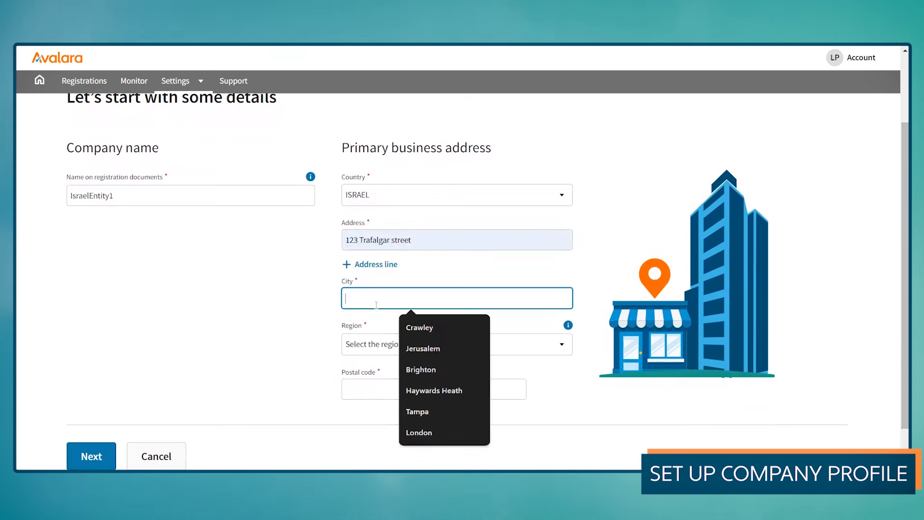
click(420, 347)
scroll(499, 423, down, 2)
click(499, 435)
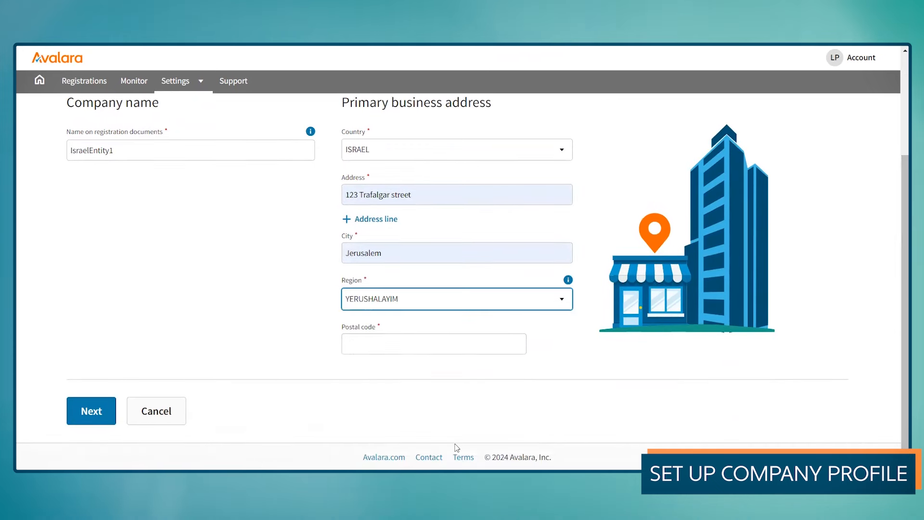
click(406, 336)
click(434, 211)
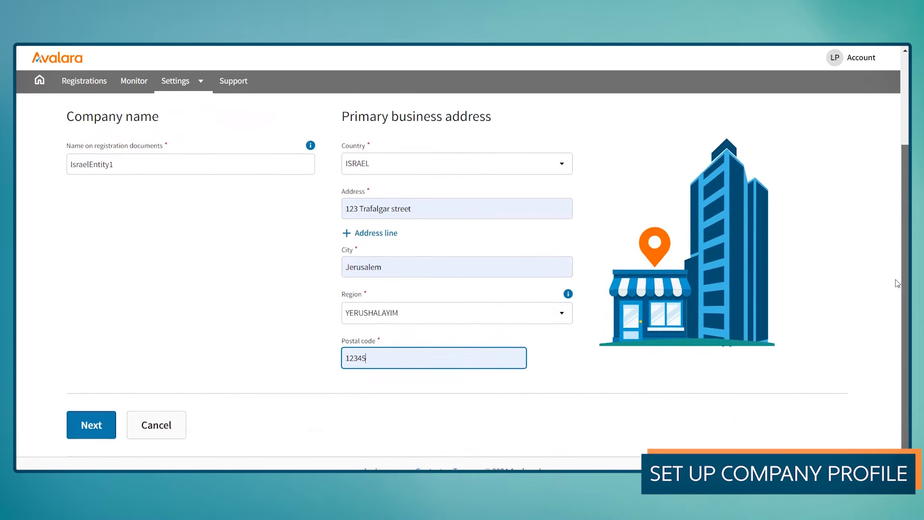
click(91, 423)
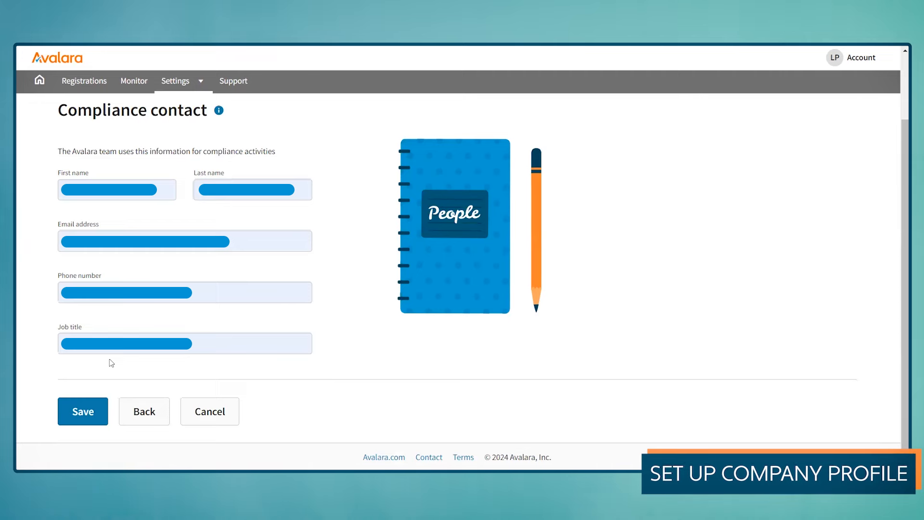
click(85, 413)
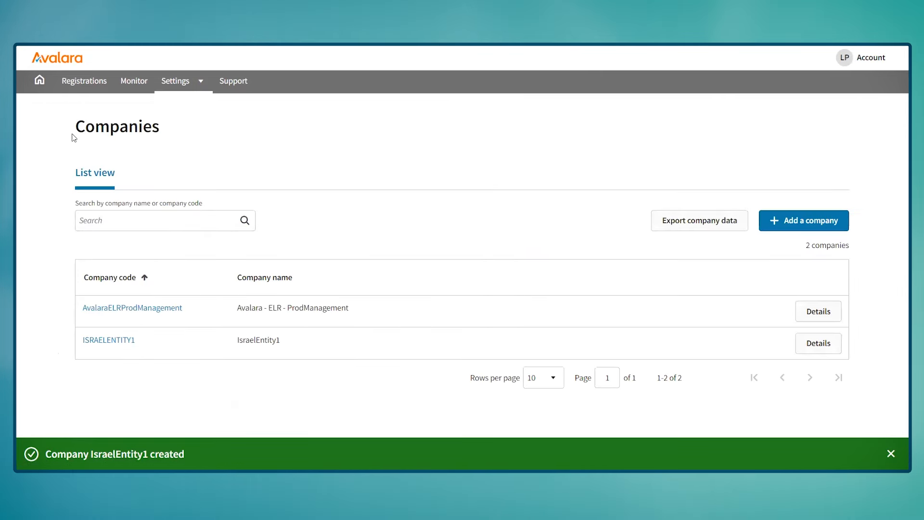
Step: Start adding a user with their name and e-mail, and limit the user's access to the company IsraelEntity1
click(73, 85)
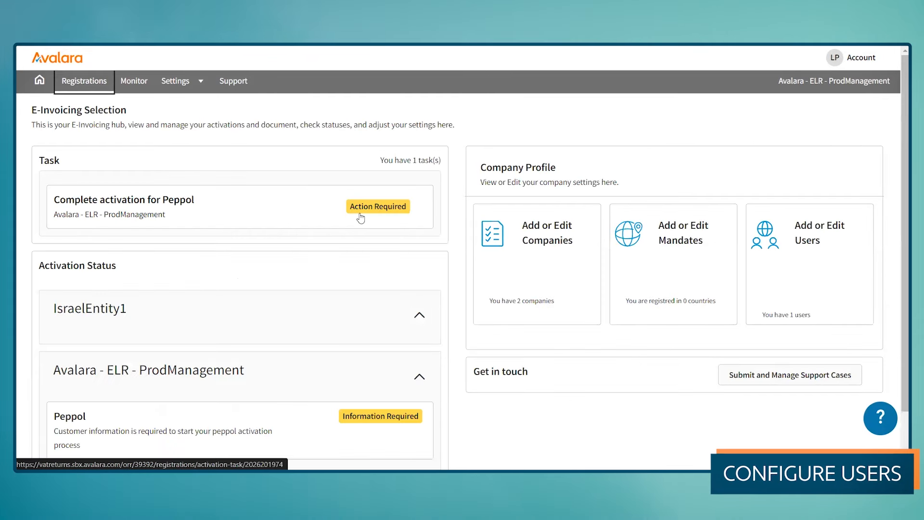
click(802, 234)
click(841, 206)
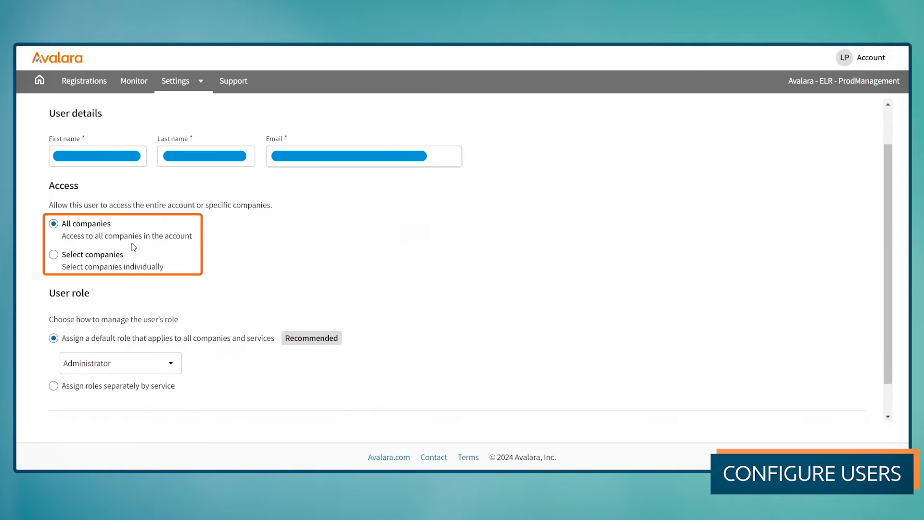
click(57, 260)
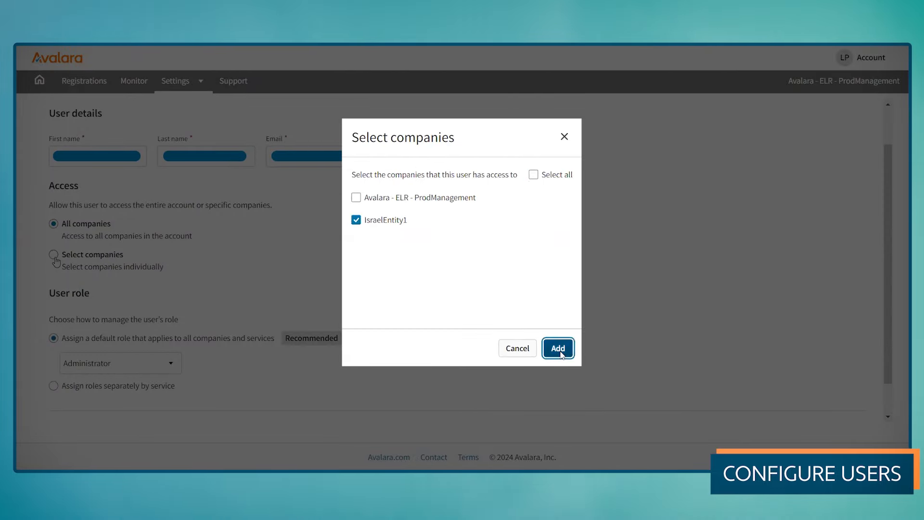
click(559, 350)
Step: Assign Administrator as the user's default role for all companies and services, and add the user
click(172, 379)
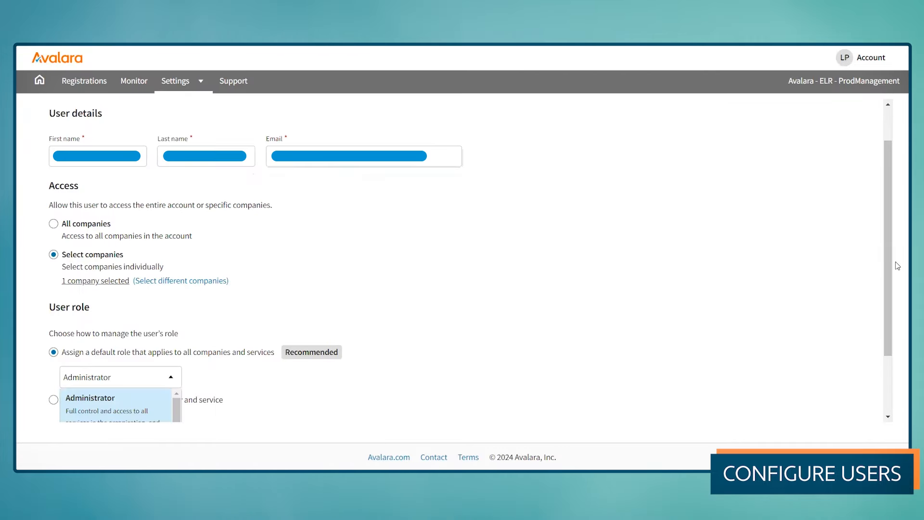
drag(888, 264, 895, 325)
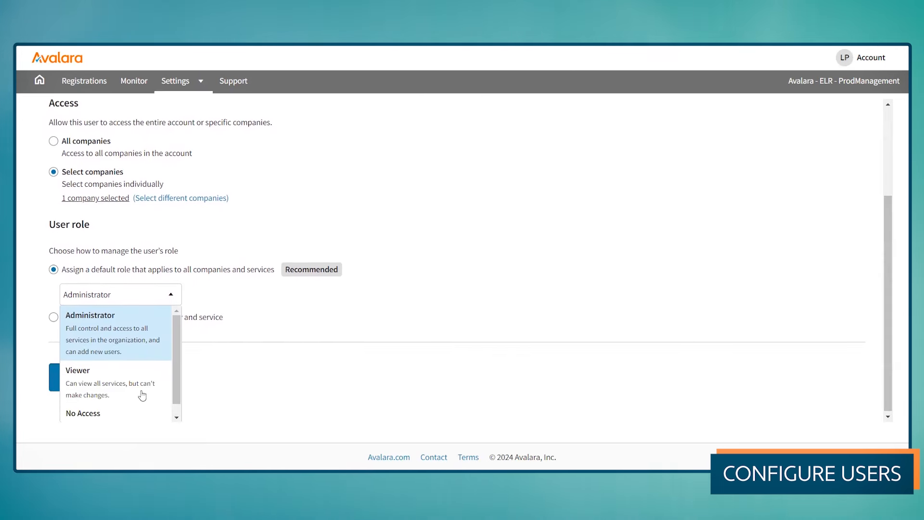
click(124, 339)
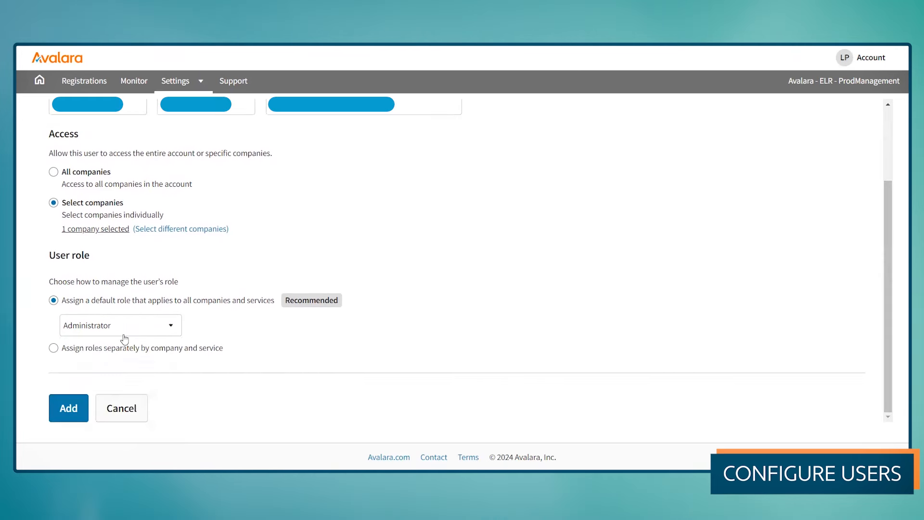
click(72, 409)
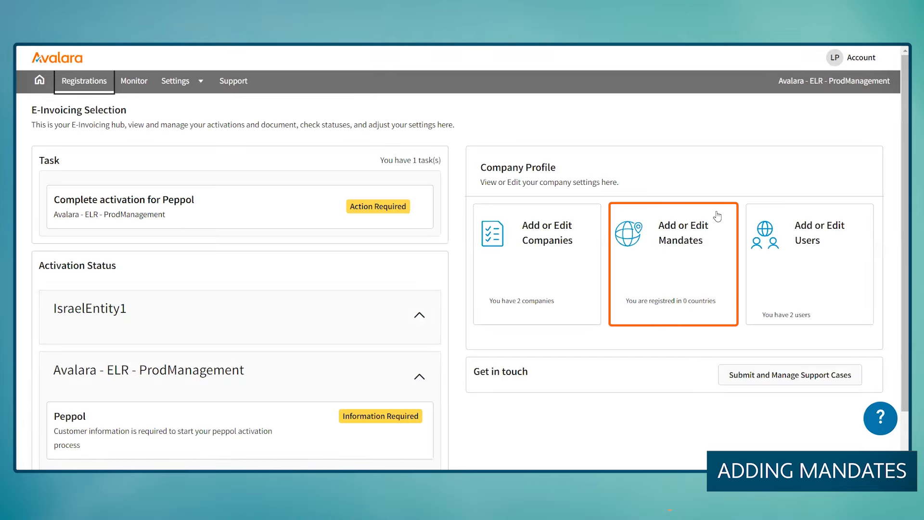
Step: Add the Israeli Invoice Model B2B, Peppol and Romania B2B E-Factura activations to IsraelEntity1
click(686, 231)
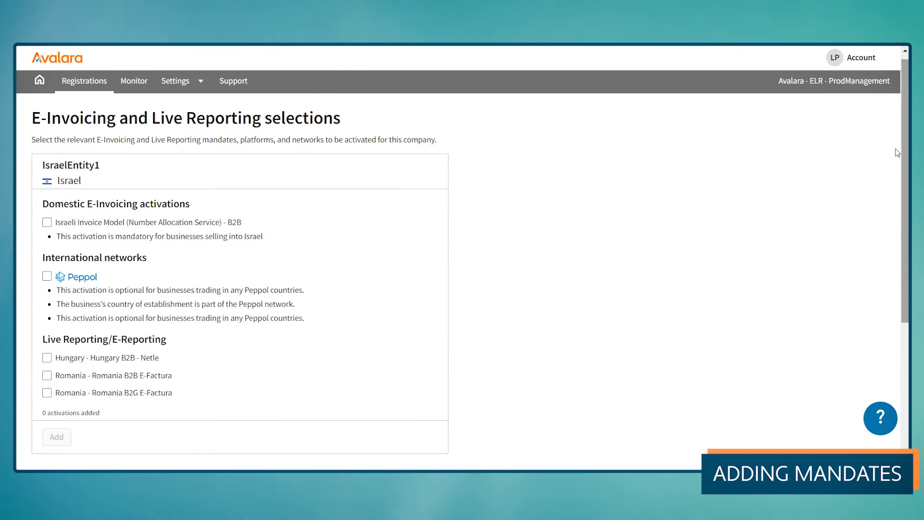
click(46, 223)
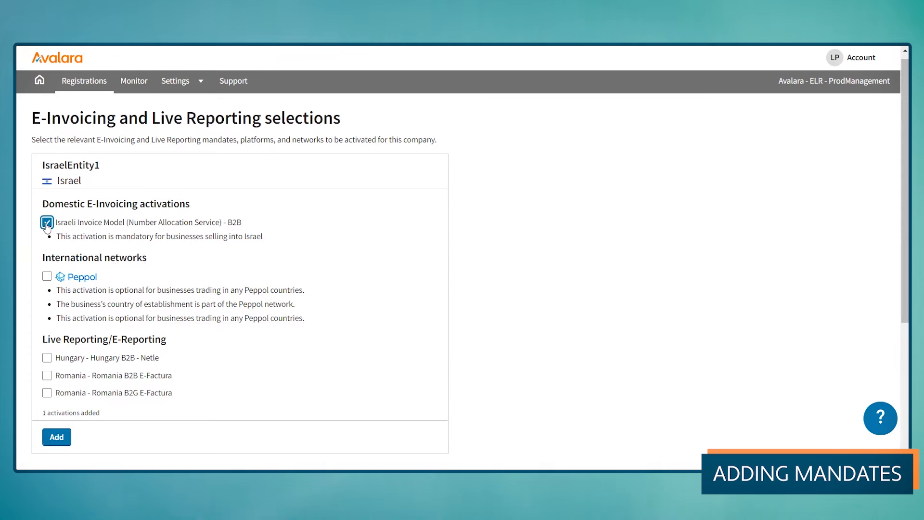
click(46, 277)
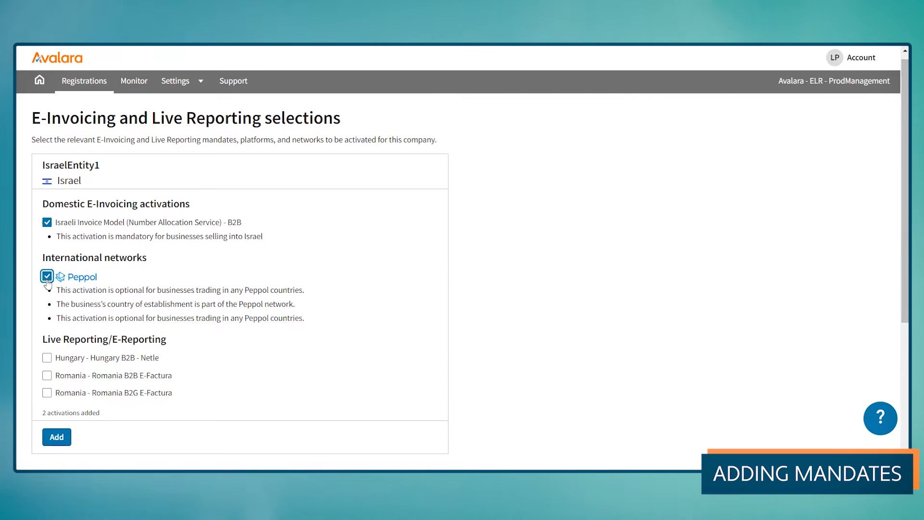
click(47, 376)
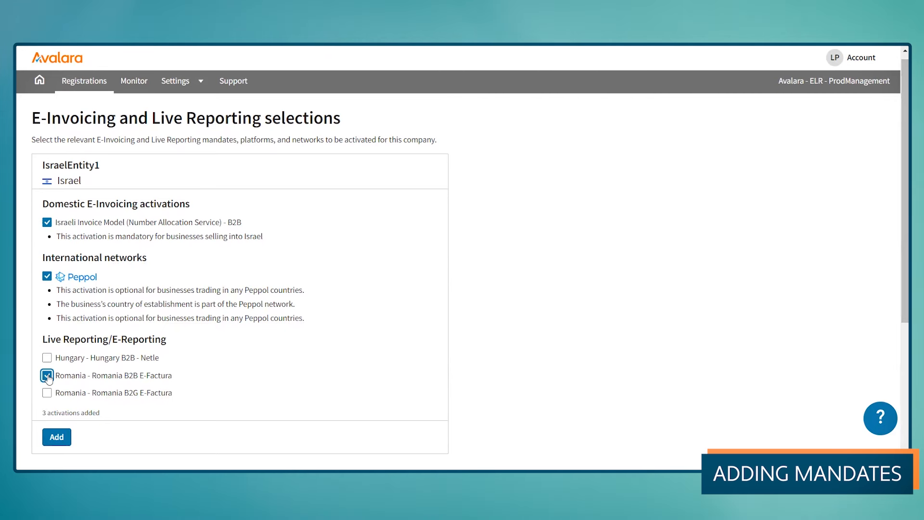
click(56, 437)
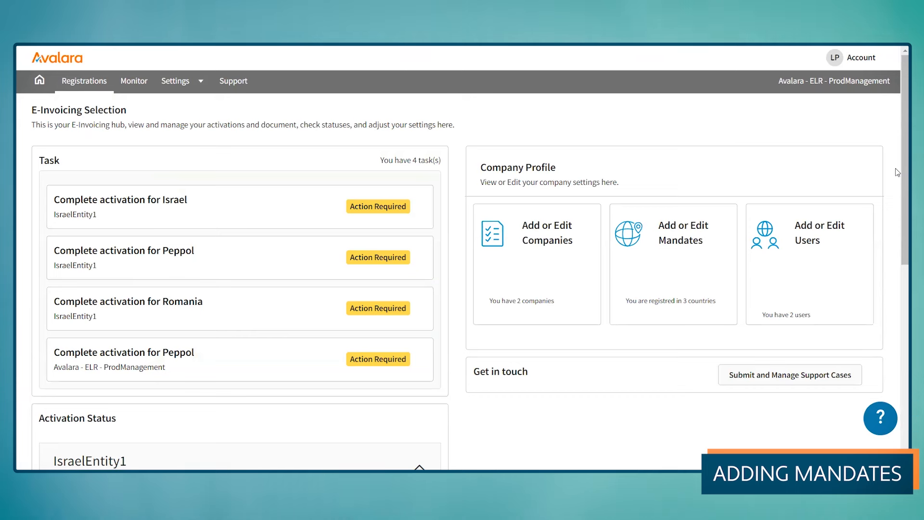
Step: Start IsraelEntity1's activation for Israel, provide the VAT number, and view the Israel activation instructions in a new window
click(365, 210)
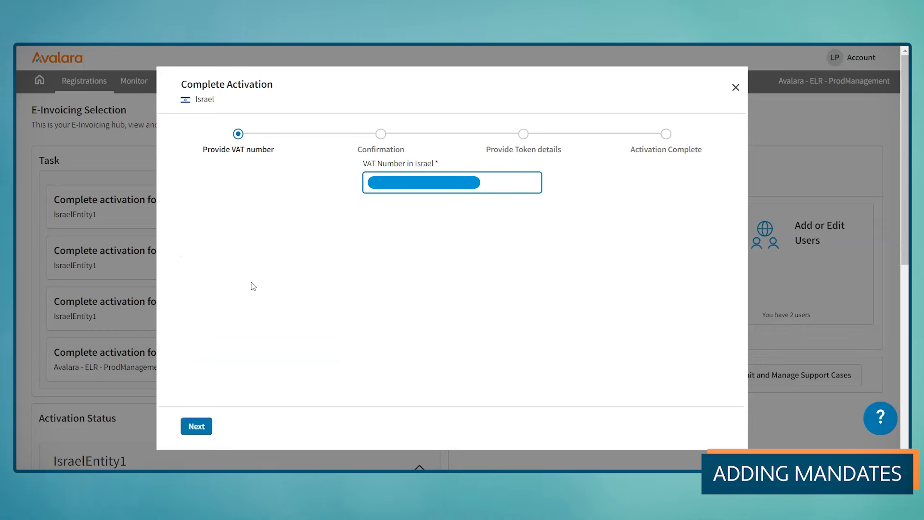
click(196, 426)
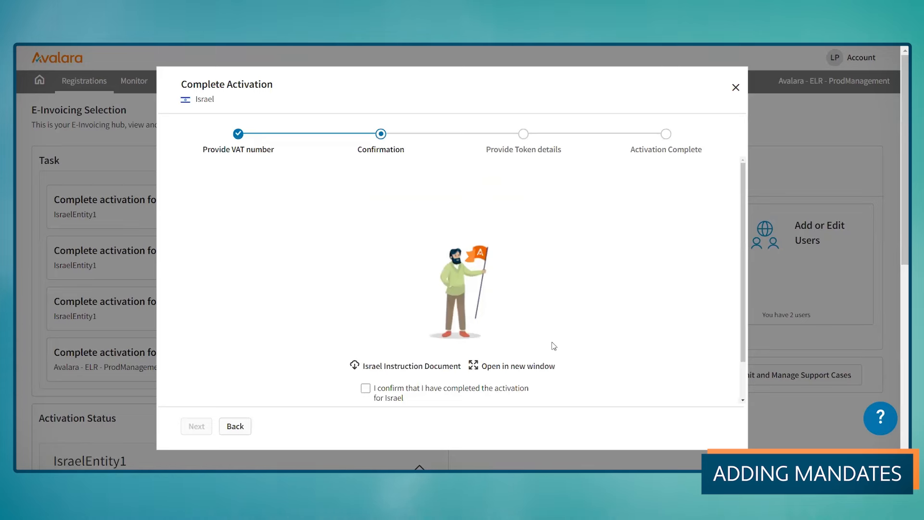
click(527, 367)
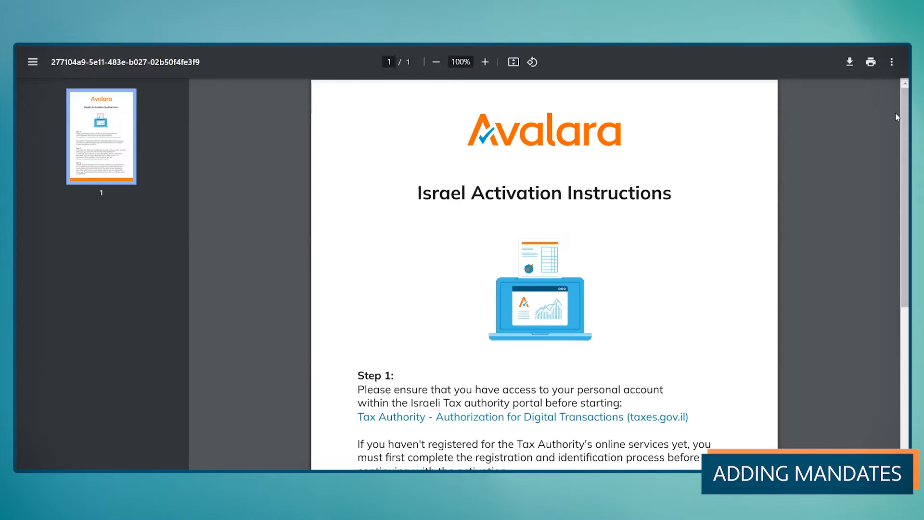
mouse_move(895, 93)
mouse_down()
mouse_move(890, 269)
mouse_move(895, 94)
mouse_up()
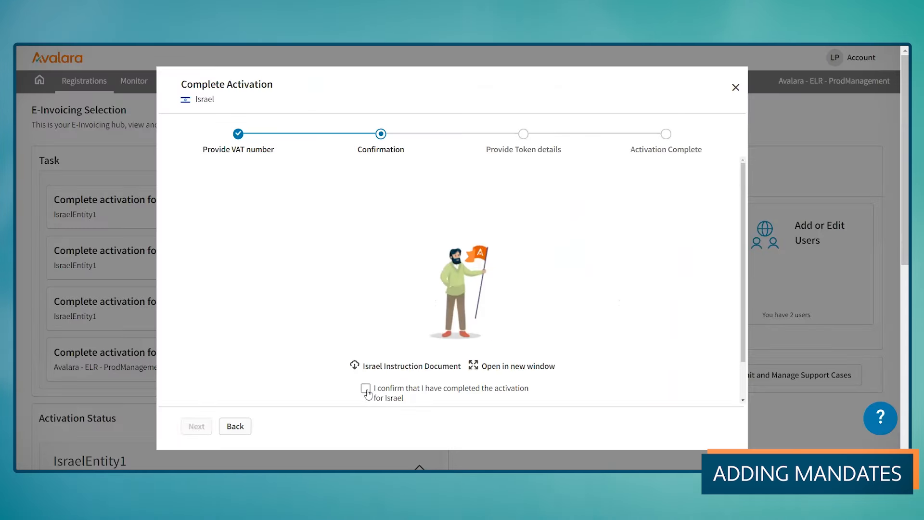
Step: Confirm the Israel activation, fill in the auth token, refresh token, client ID and client secret, and close the completed activation
click(195, 426)
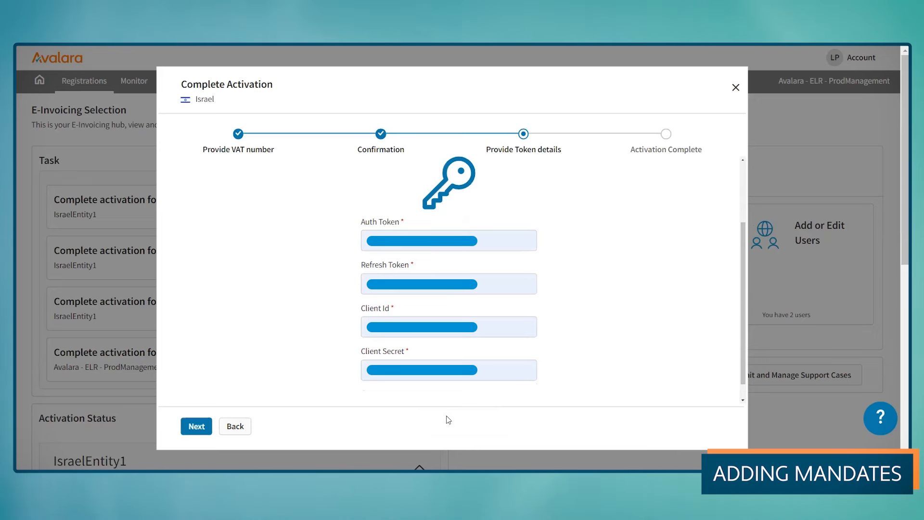
click(202, 431)
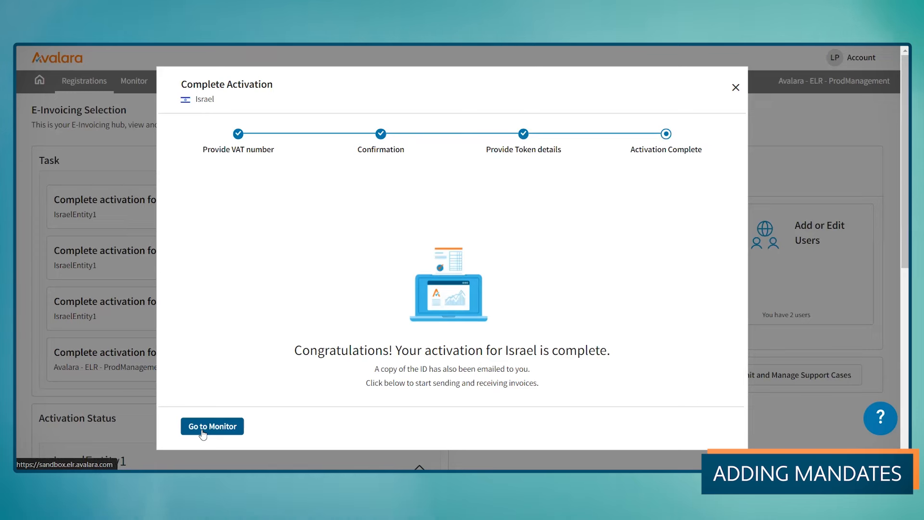
click(735, 88)
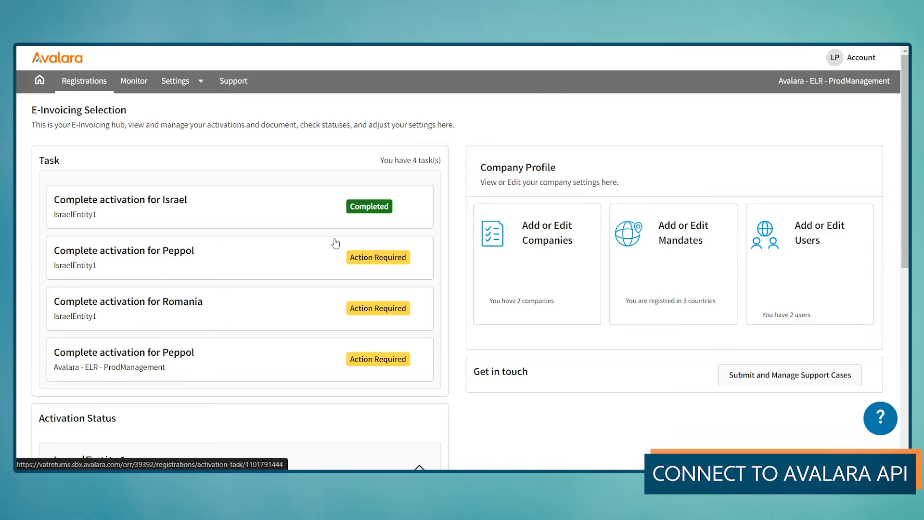
Step: Generate a new API key and secret for the Avalara E-Invoicing API integration, acknowledging that the existing code is deactivated
click(135, 82)
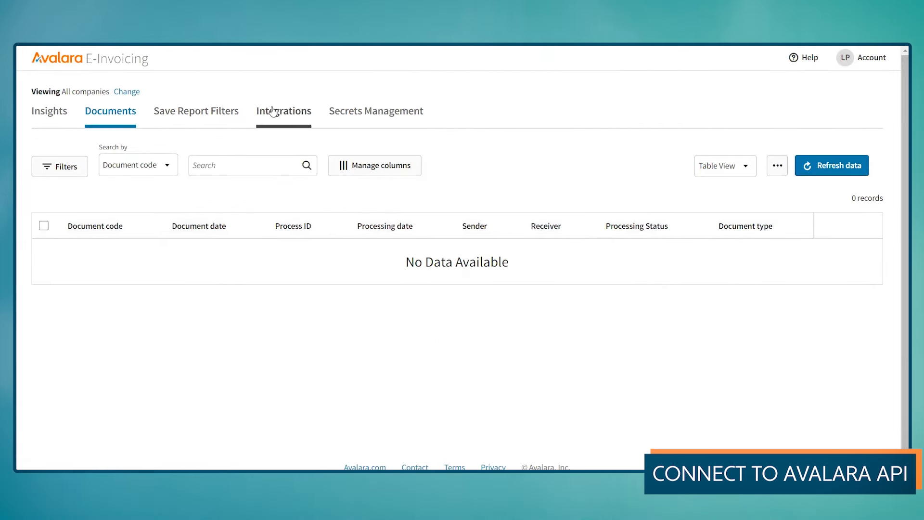
click(274, 111)
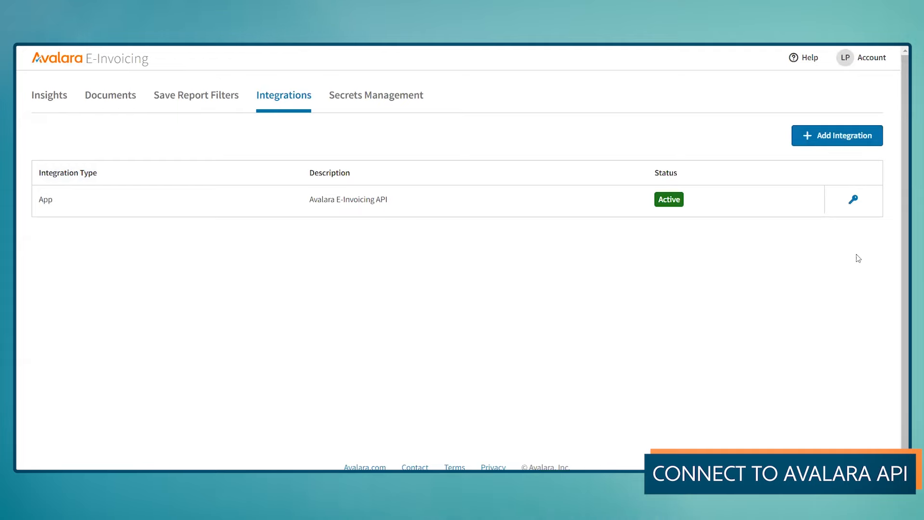
click(857, 197)
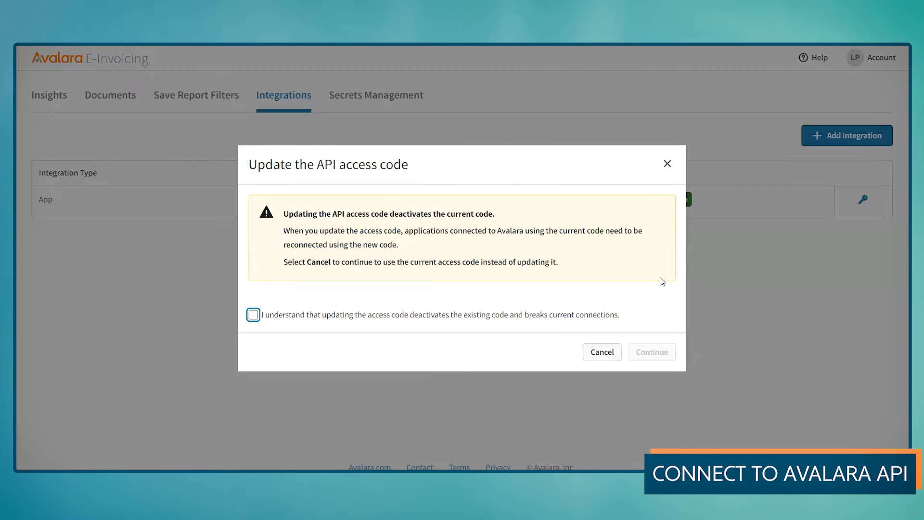
click(254, 315)
click(646, 353)
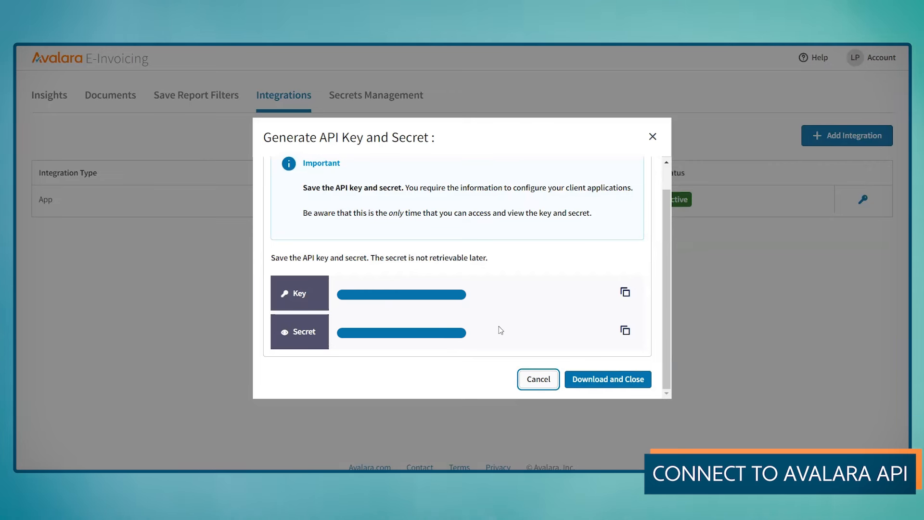